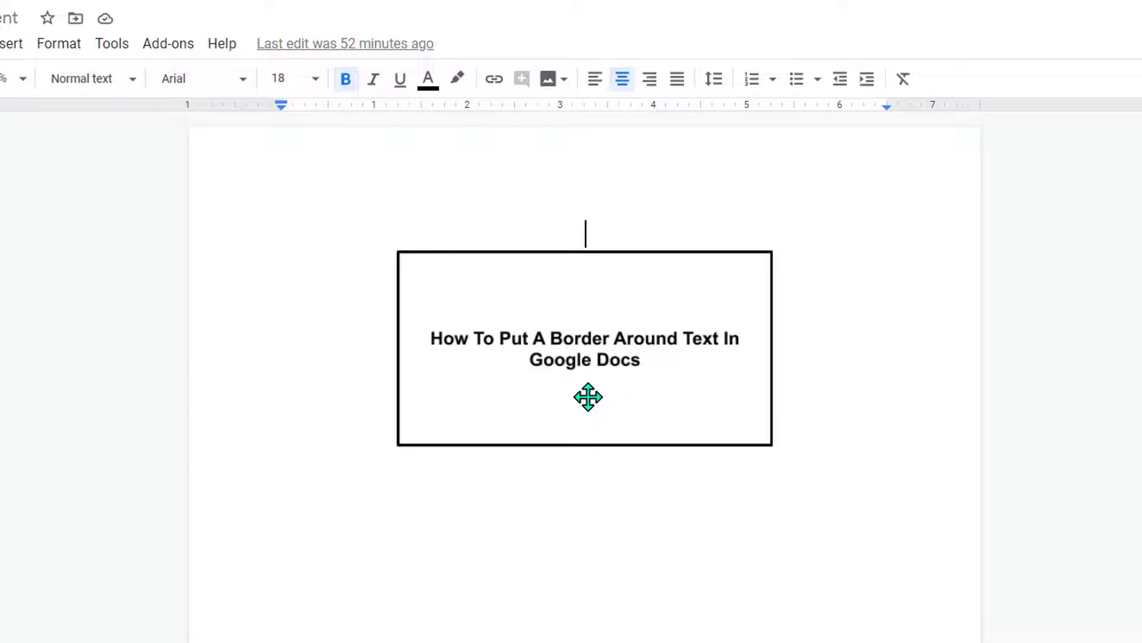
# Delete the existing bordered title drawing from the page
pyautogui.click(588, 397)
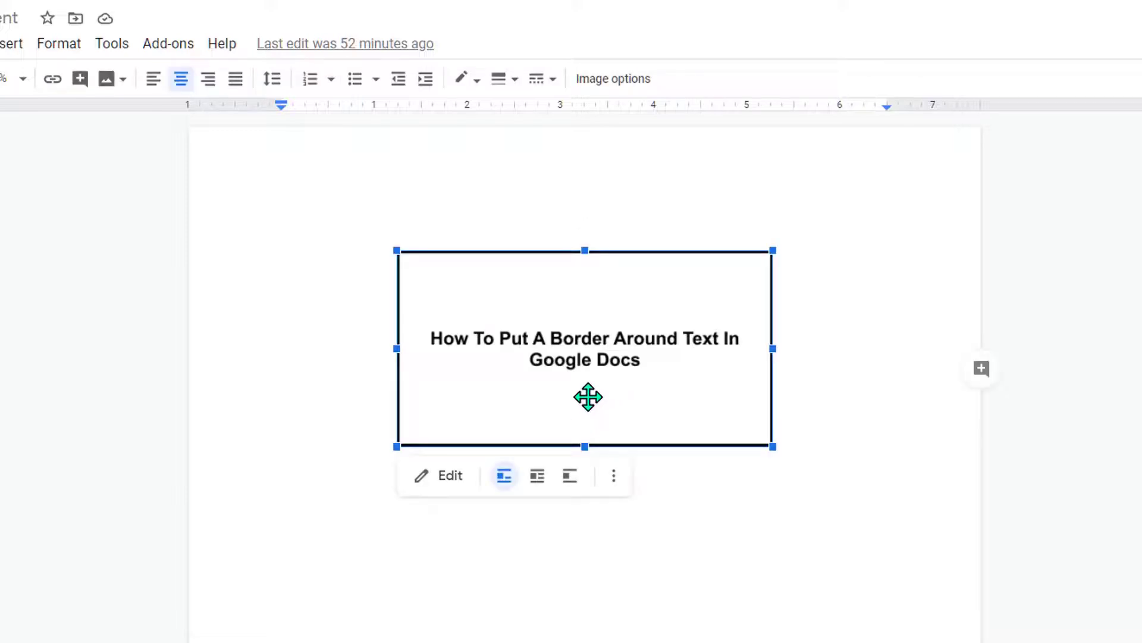
pyautogui.press('Delete')
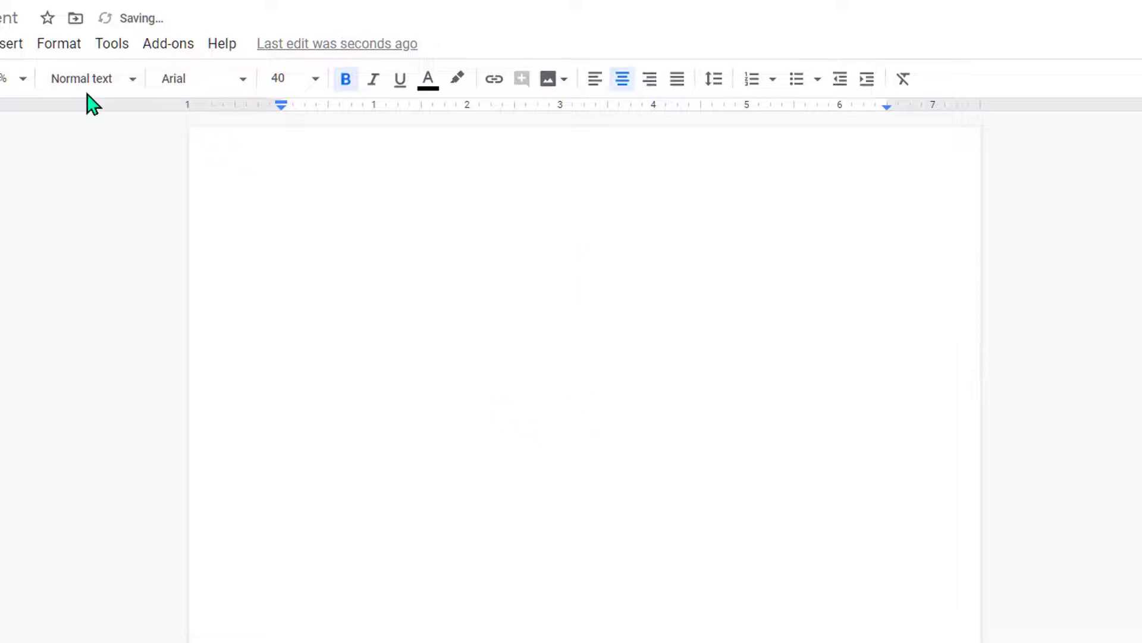
# Create a new blank drawing from the Insert menu
pyautogui.click(80, 40)
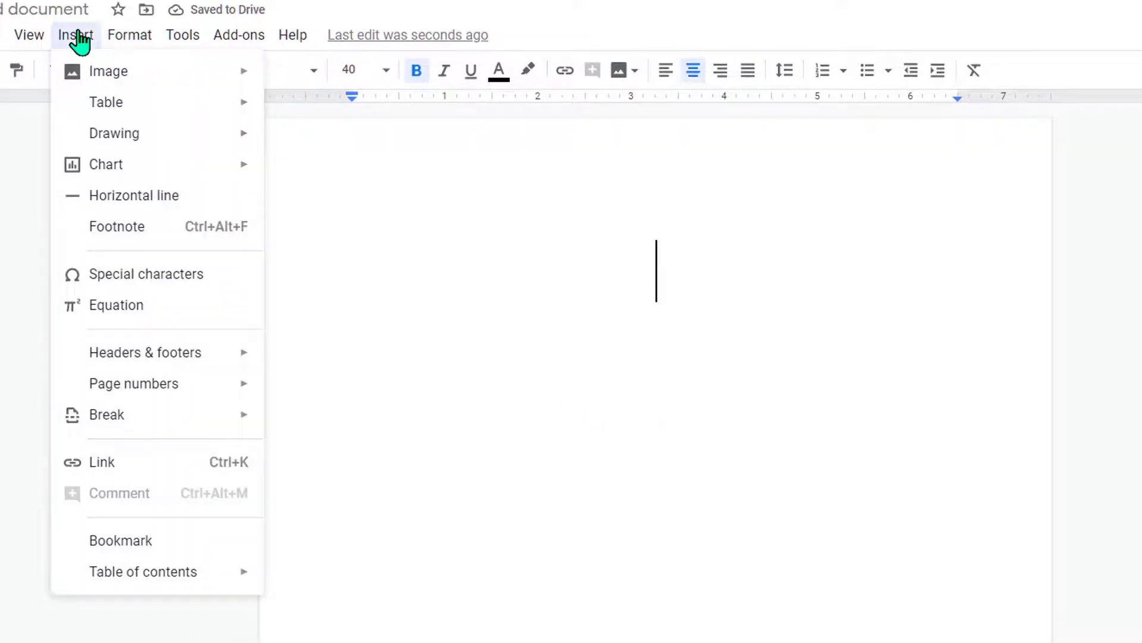
pyautogui.moveTo(115, 133)
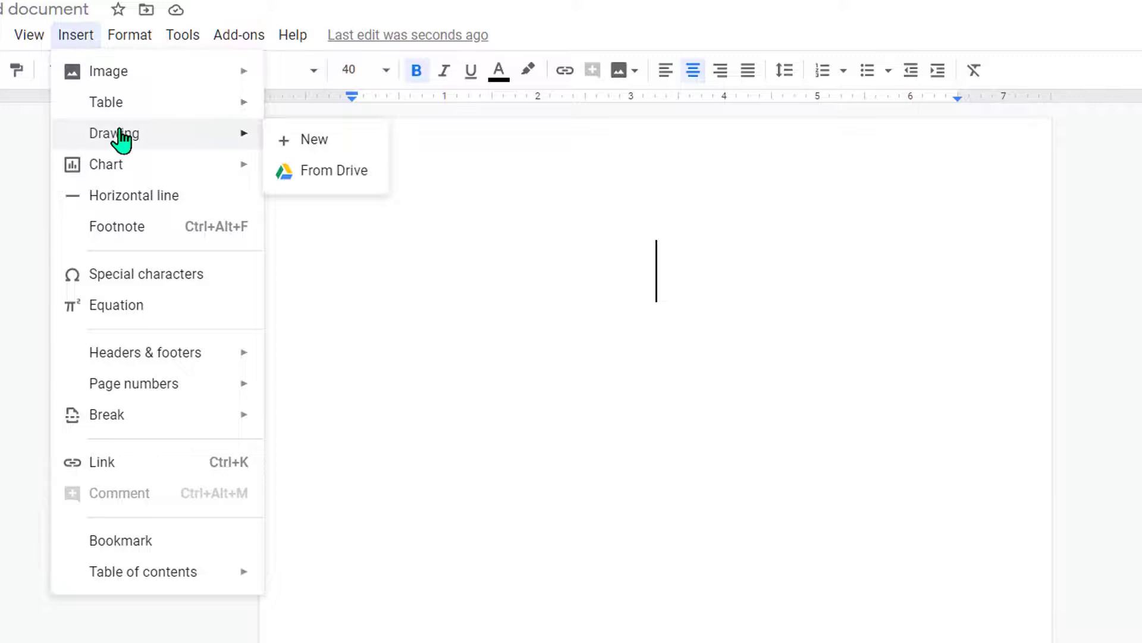
pyautogui.click(294, 144)
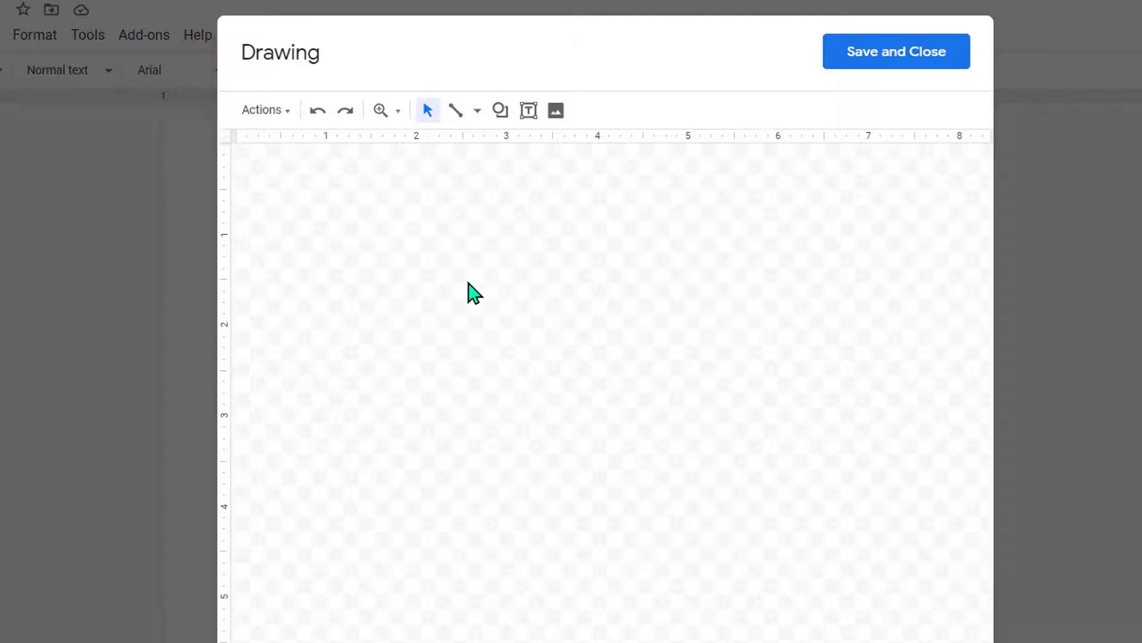
# Draw a rectangle and paste the heading 'How To Put A Border Around Text In Google Docs' inside
pyautogui.click(500, 112)
pyautogui.moveTo(548, 144)
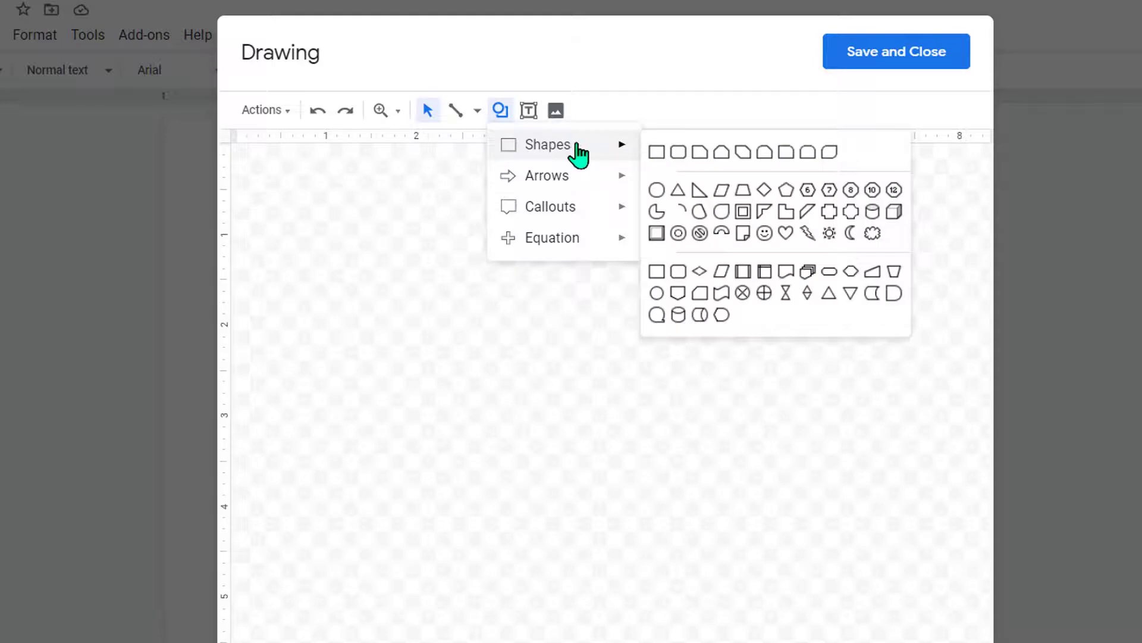
pyautogui.click(657, 153)
pyautogui.moveTo(466, 223); pyautogui.dragTo(701, 338)
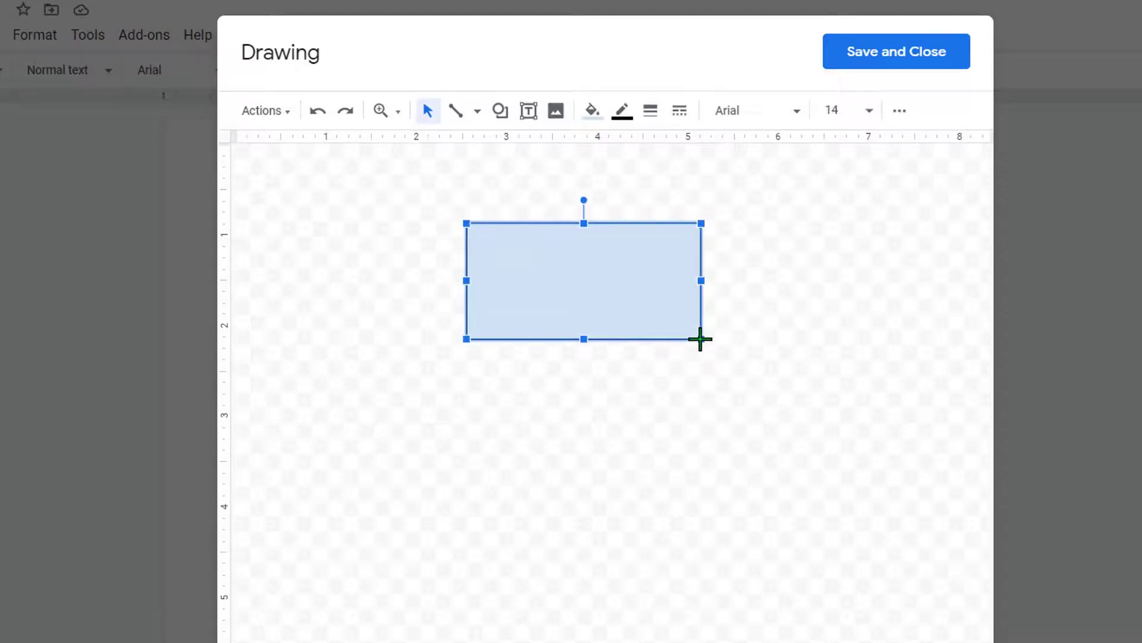
pyautogui.doubleClick(597, 294)
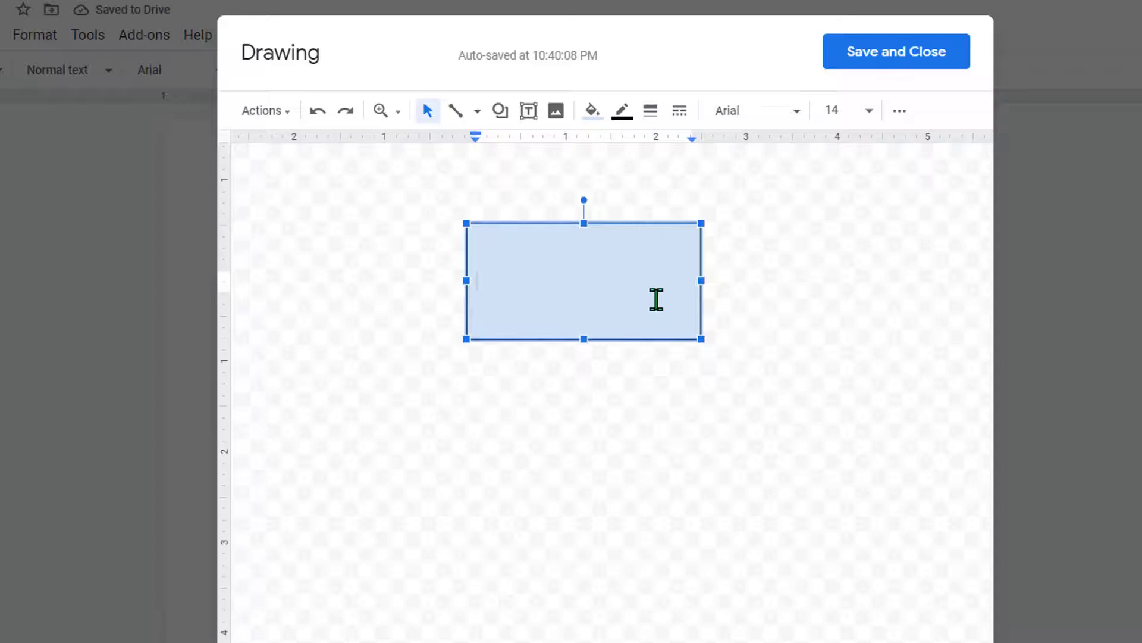
pyautogui.write('How To Put A Border Around Text In Google Docs')
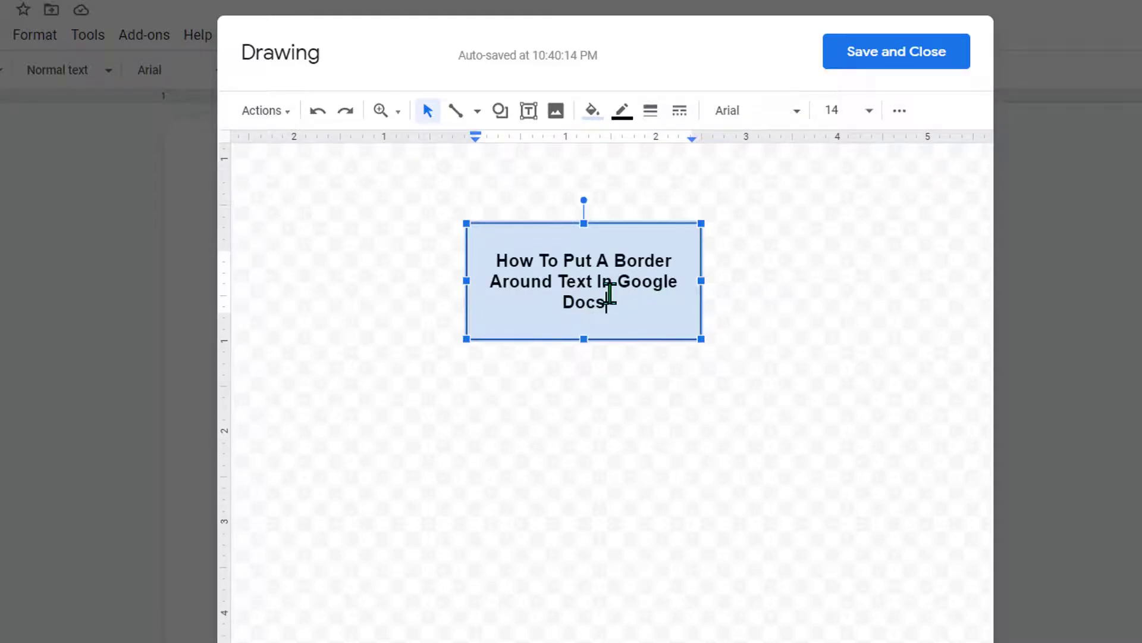
pyautogui.click(655, 391)
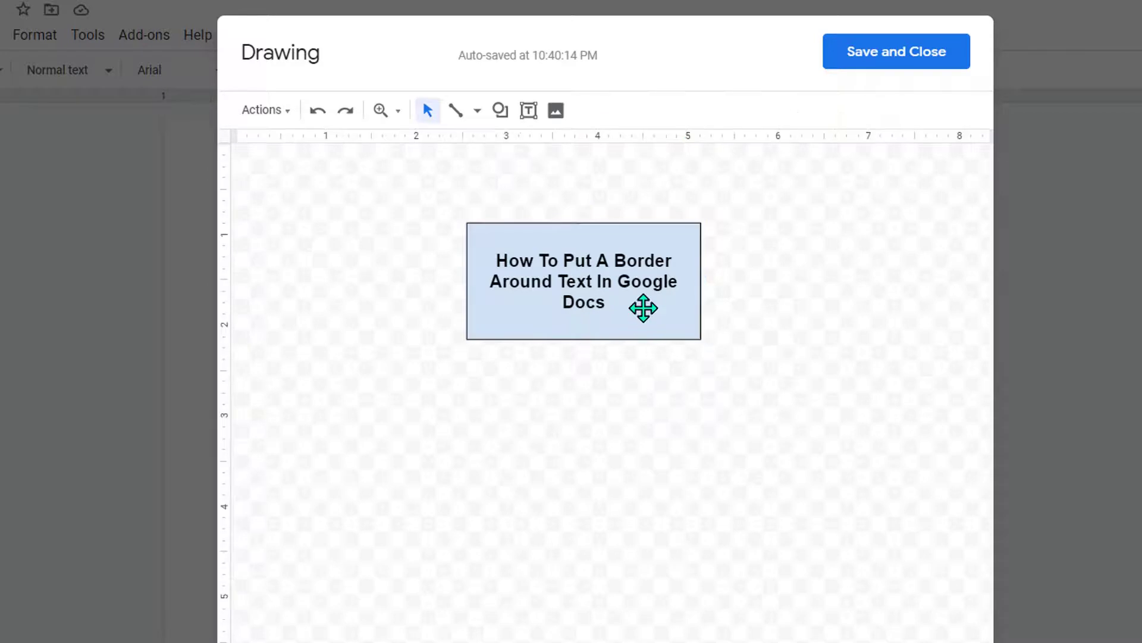
# Make the rectangle's fill transparent
pyautogui.click(642, 330)
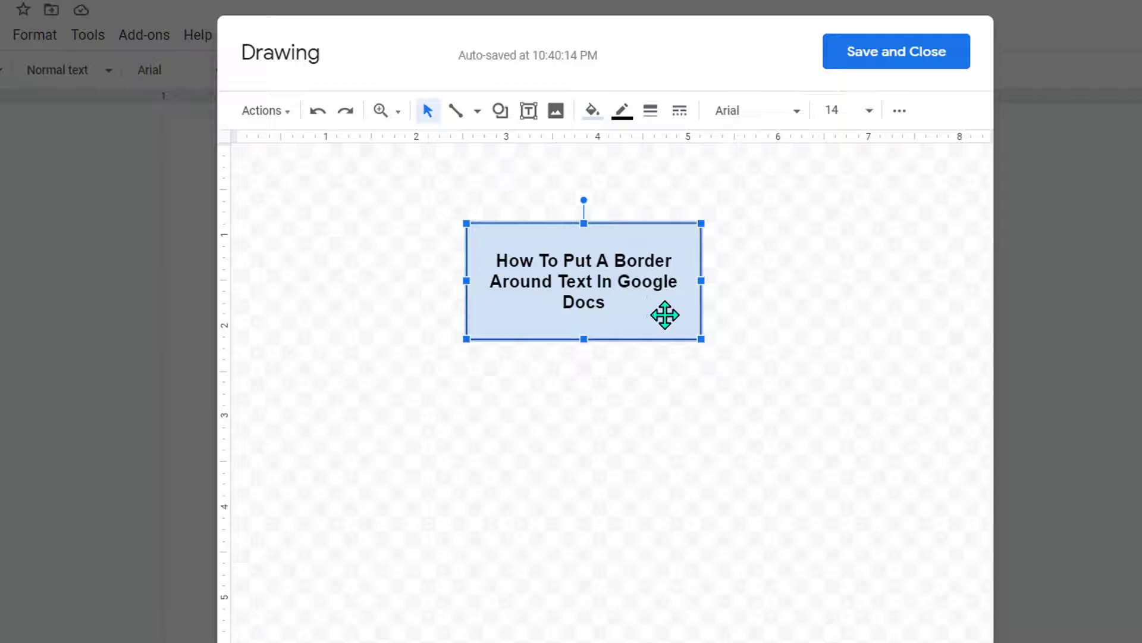
pyautogui.click(590, 118)
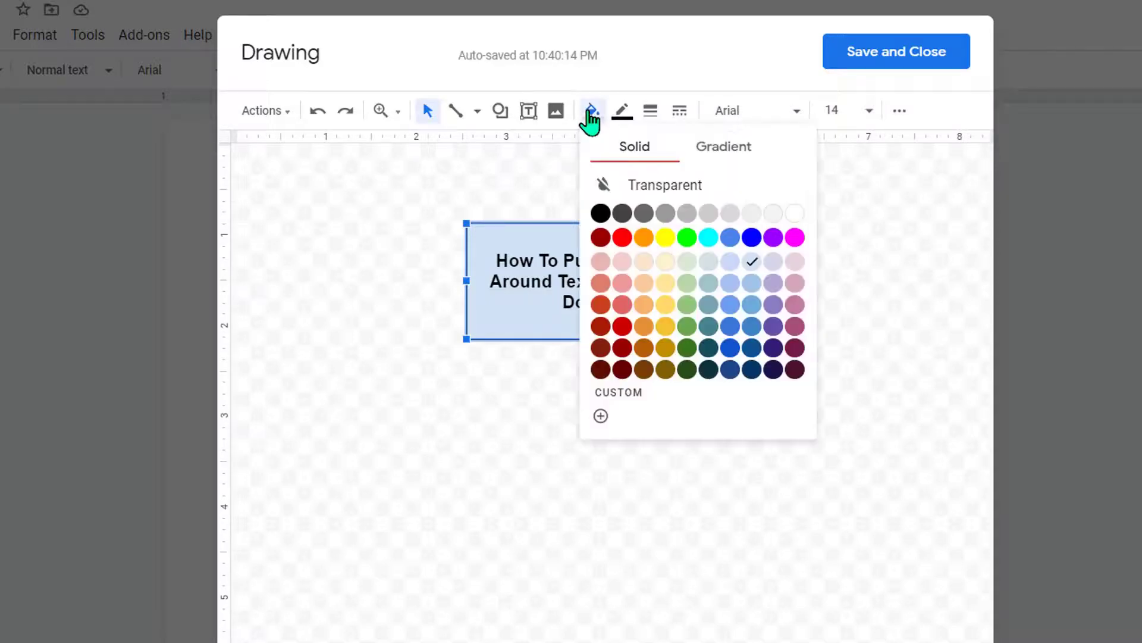
pyautogui.click(686, 190)
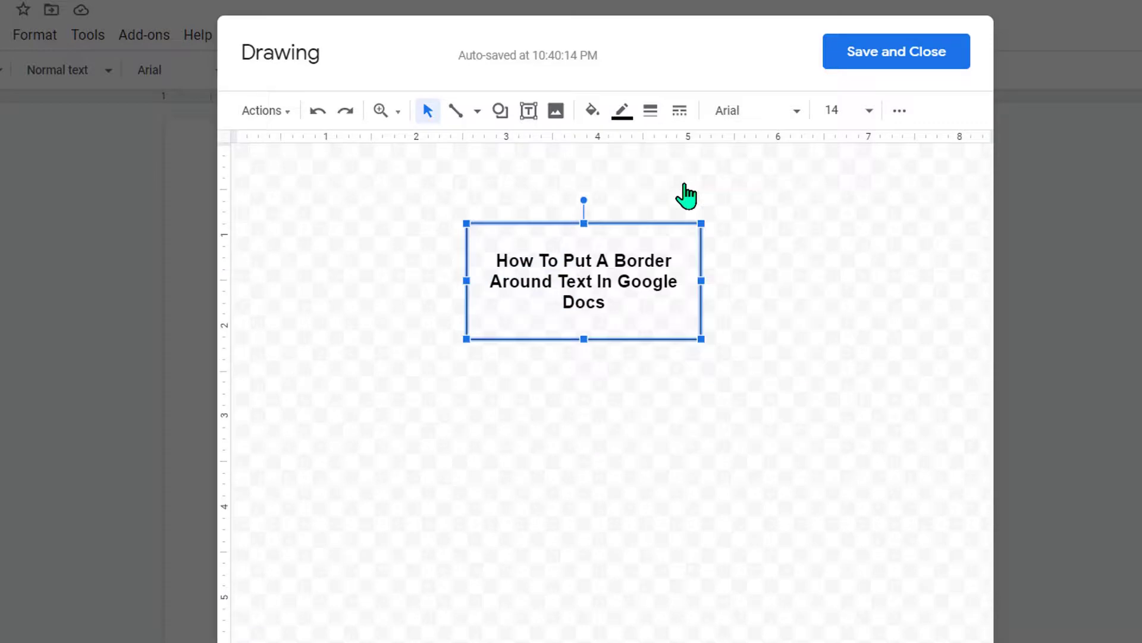
pyautogui.click(592, 375)
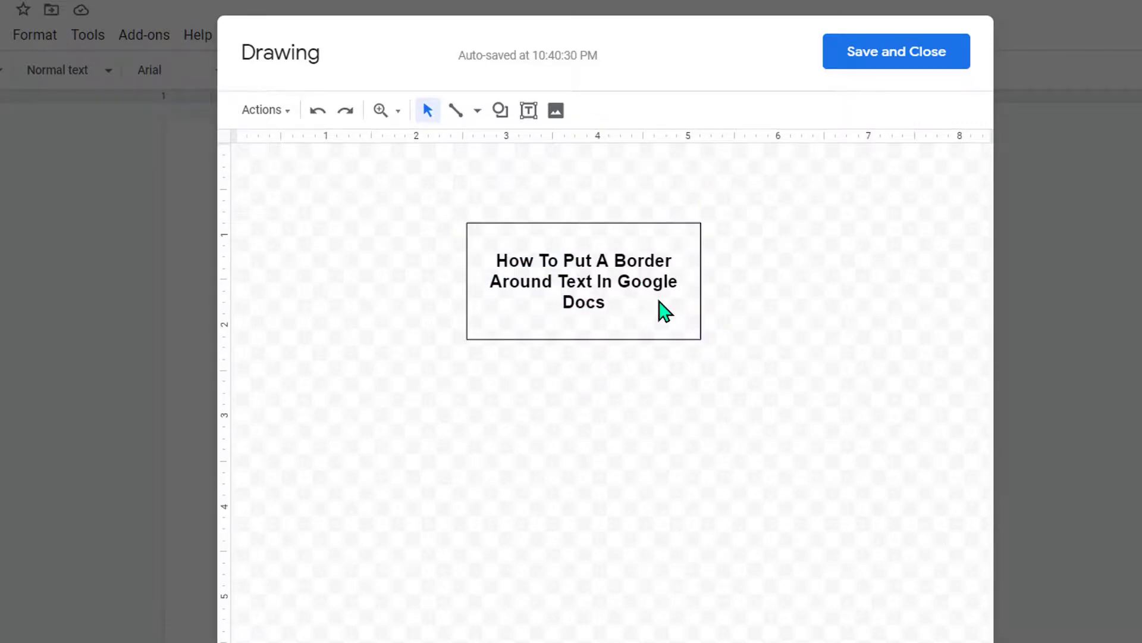
# Give the rectangle a red, 3px dotted border
pyautogui.click(600, 286)
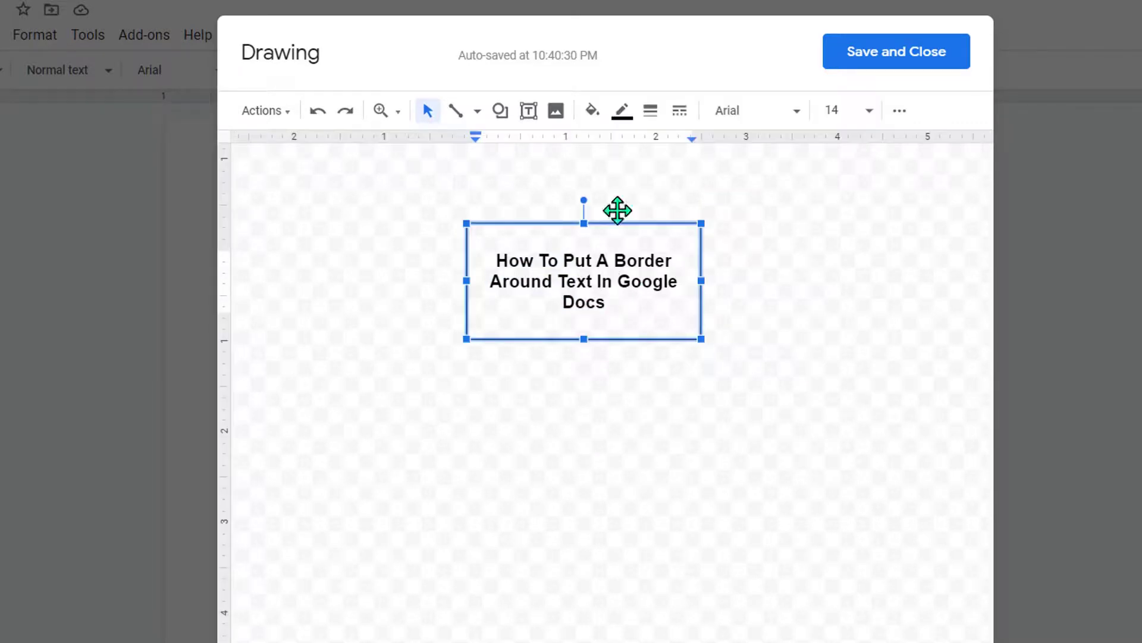
pyautogui.click(623, 114)
pyautogui.click(652, 199)
pyautogui.click(650, 110)
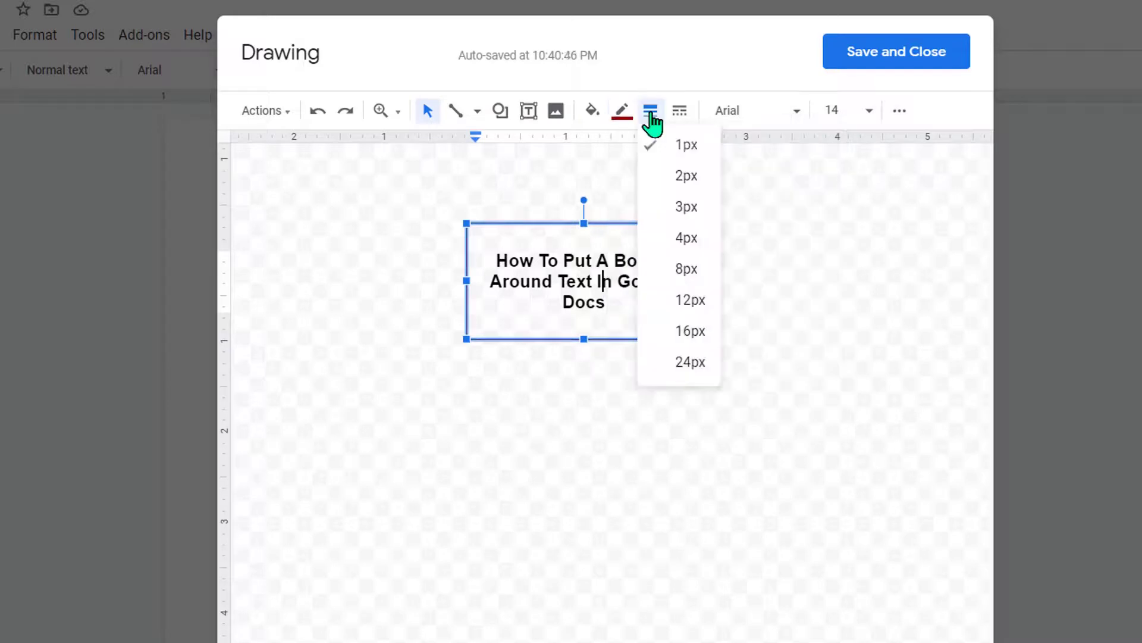
pyautogui.click(686, 208)
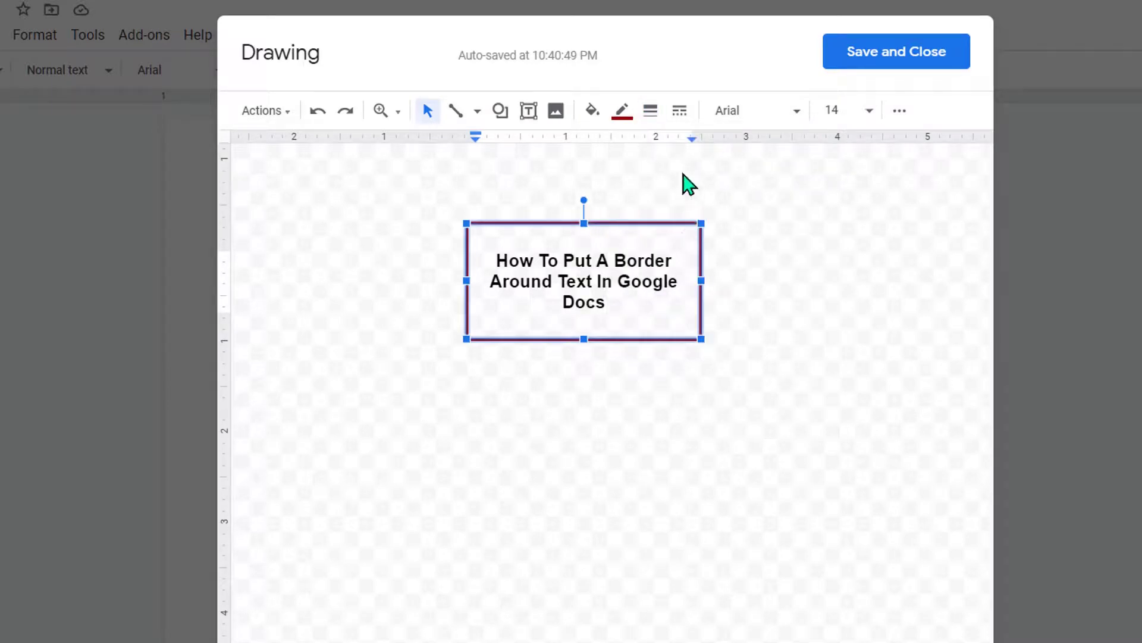
pyautogui.click(680, 111)
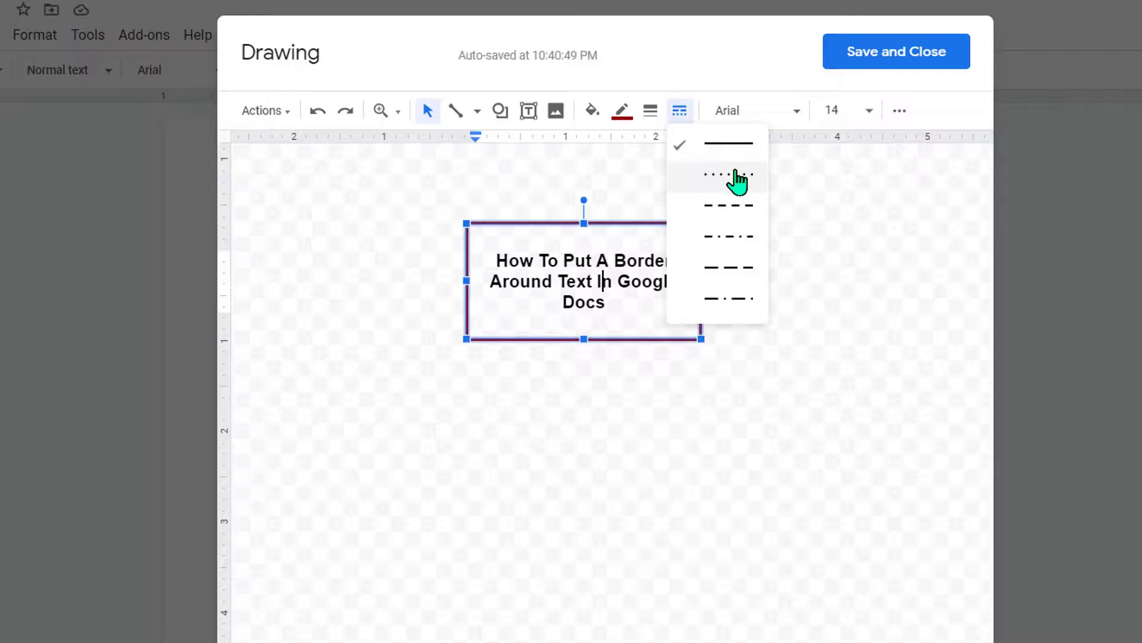
pyautogui.click(733, 174)
pyautogui.click(681, 117)
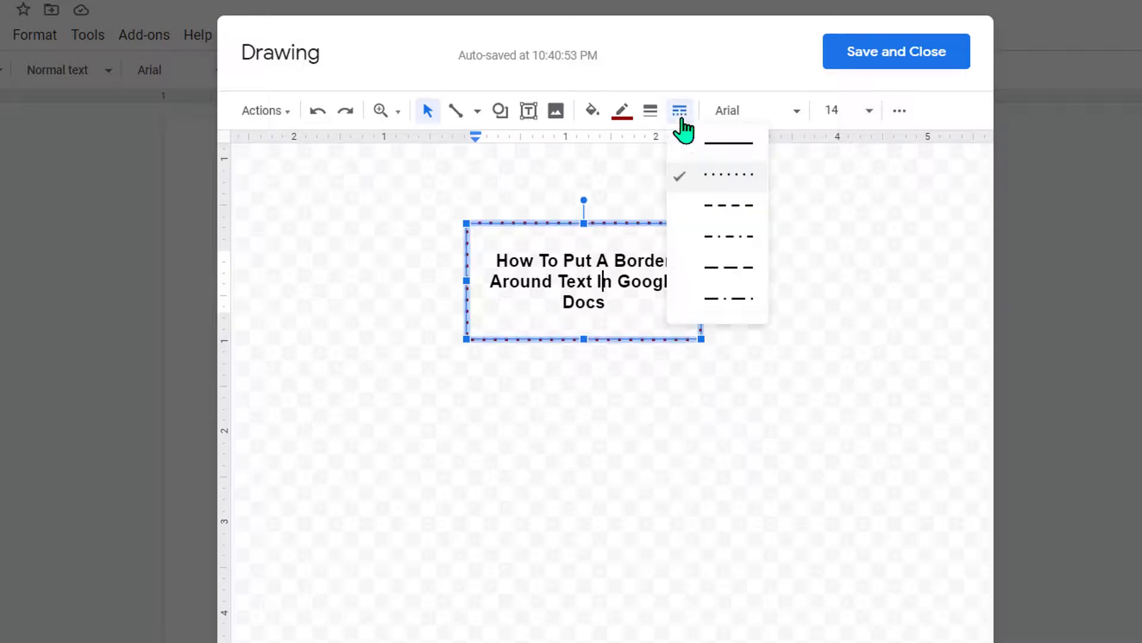
# Switch the border to a solid line and keep the heading at size 14
pyautogui.click(714, 143)
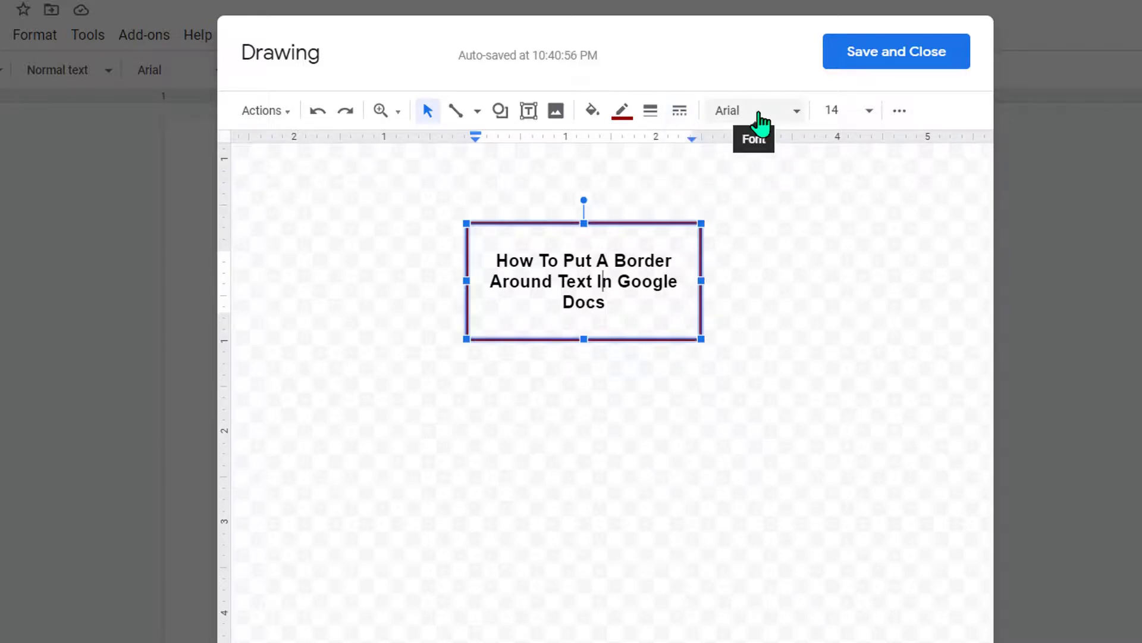
pyautogui.click(760, 122)
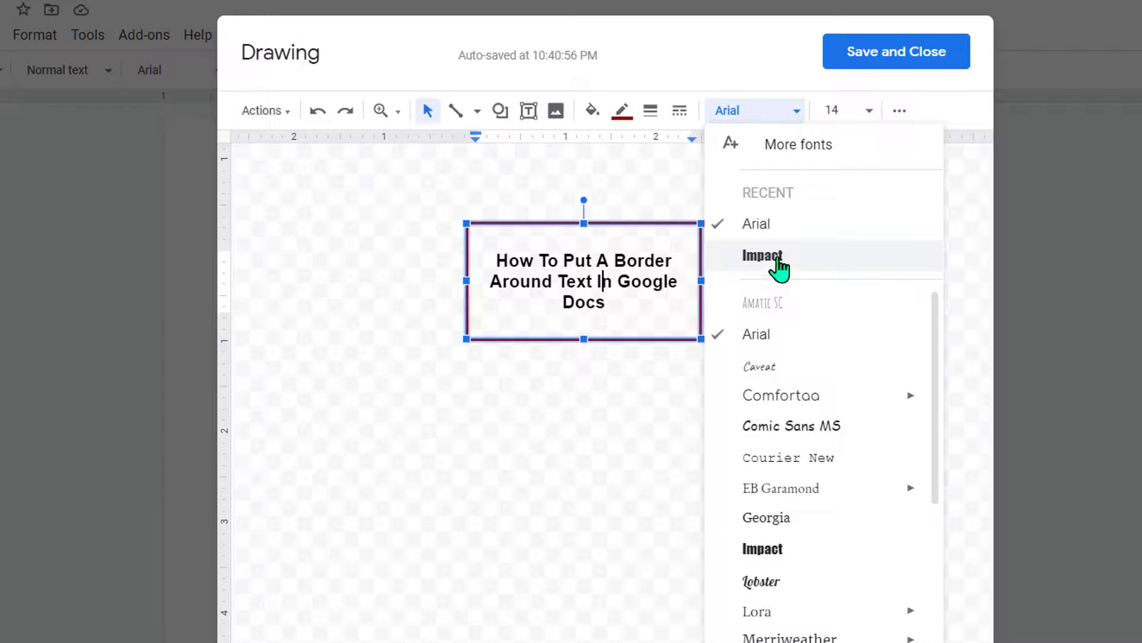
pyautogui.click(843, 110)
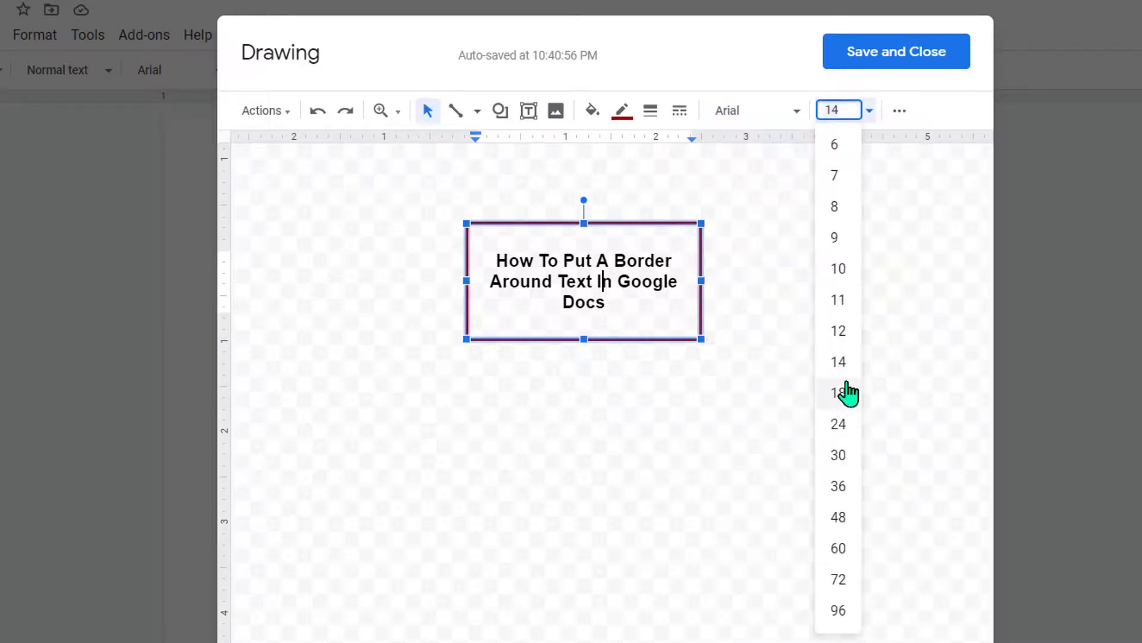
pyautogui.press('Escape')
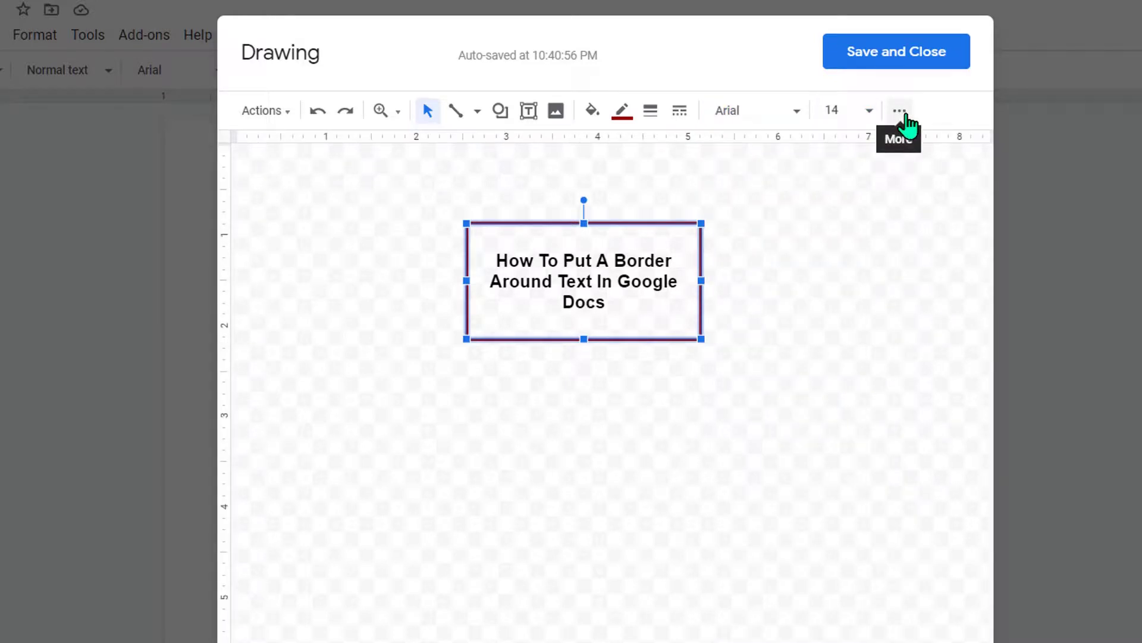
# Make the heading bold and red, centred horizontally and vertically in the box
pyautogui.click(900, 111)
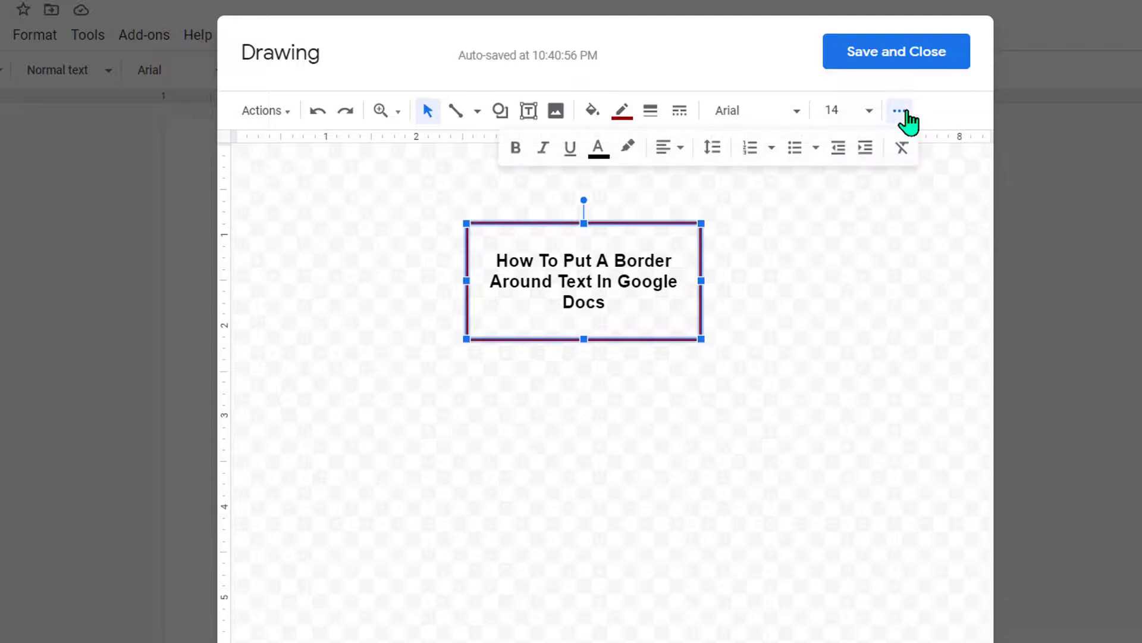
pyautogui.click(513, 148)
pyautogui.click(598, 148)
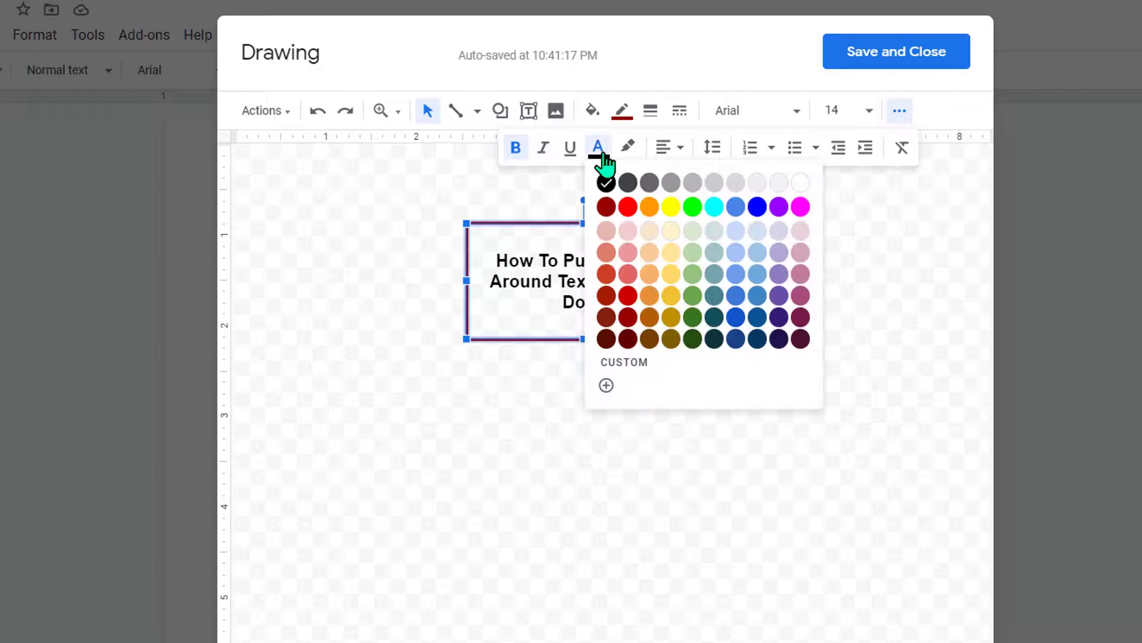
pyautogui.click(630, 213)
pyautogui.click(671, 148)
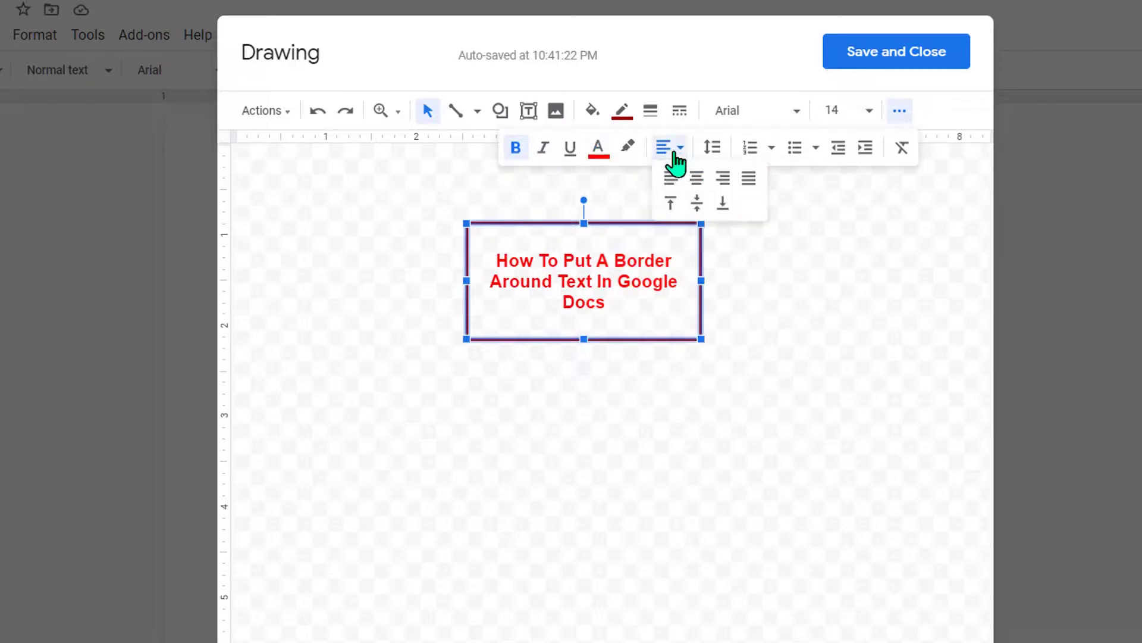
pyautogui.click(698, 182)
pyautogui.click(679, 148)
pyautogui.click(698, 205)
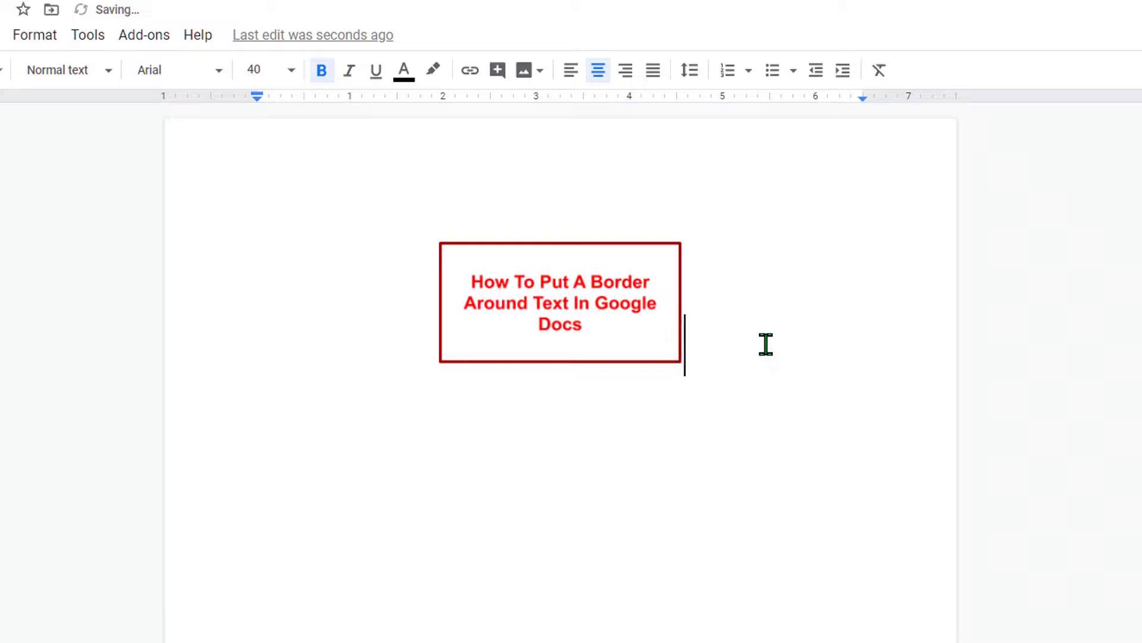
# Start a new line beneath the red-bordered drawing
pyautogui.press('Return')
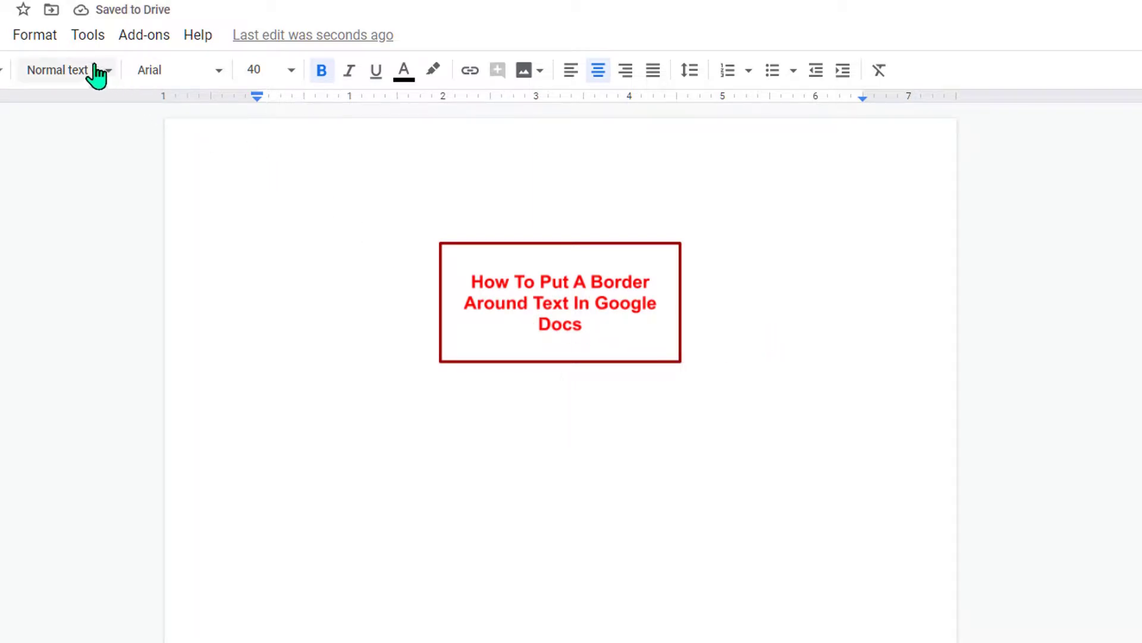
pyautogui.click(134, 58)
pyautogui.moveTo(150, 124)
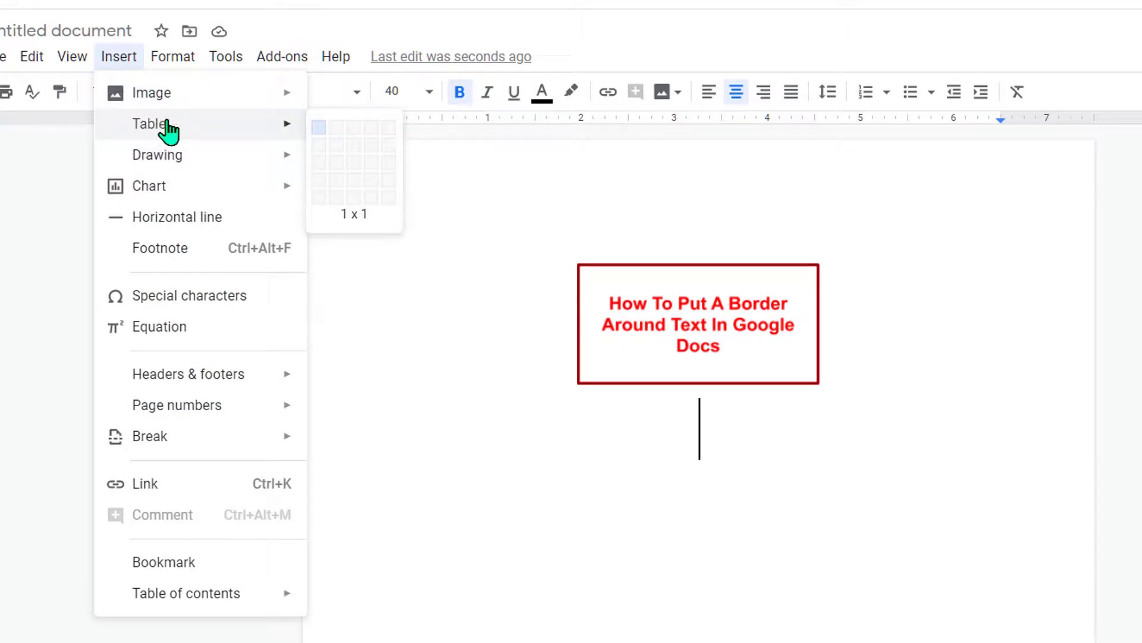
# Insert a 1x1 table, paste the heading into it, and narrow it so the text wraps
pyautogui.click(320, 134)
pyautogui.rightClick(411, 437)
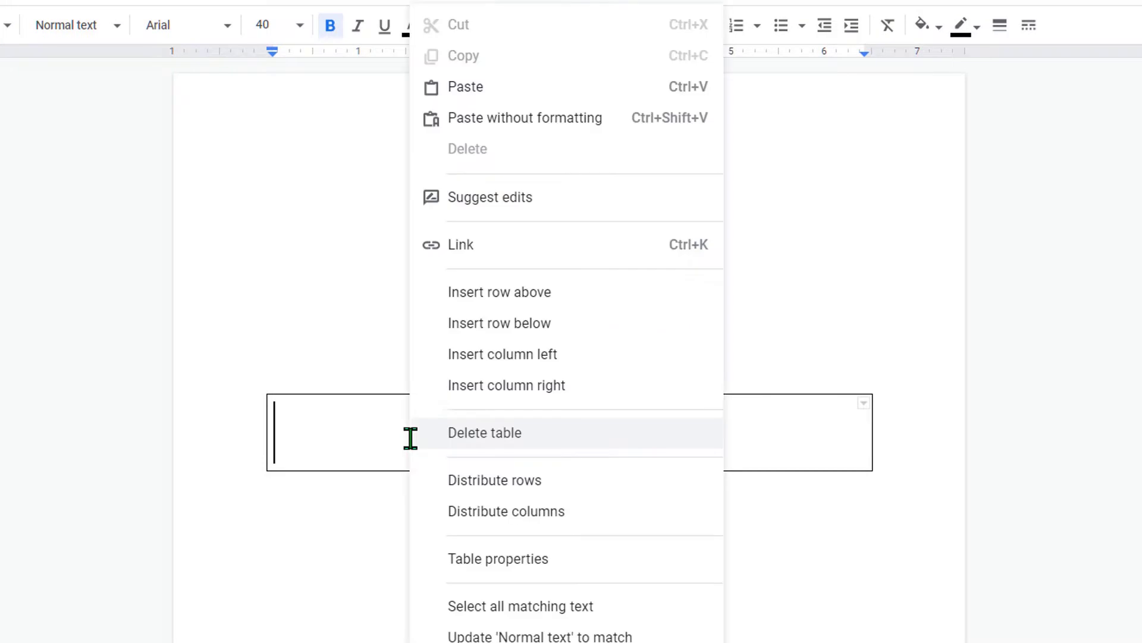
pyautogui.click(509, 89)
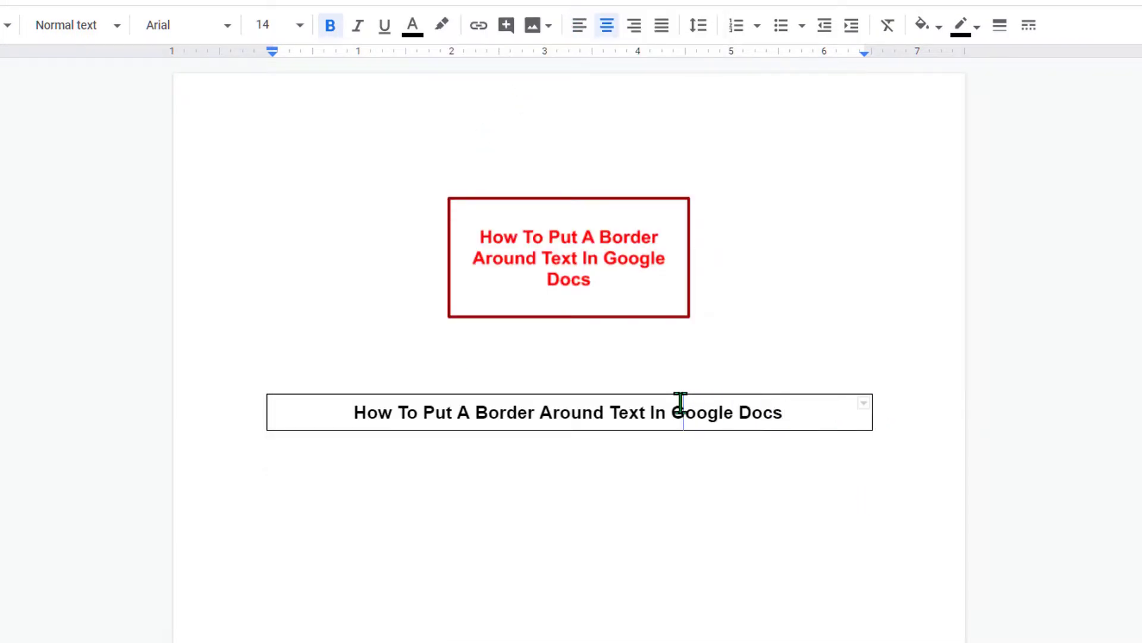
pyautogui.moveTo(860, 413); pyautogui.dragTo(681, 406)
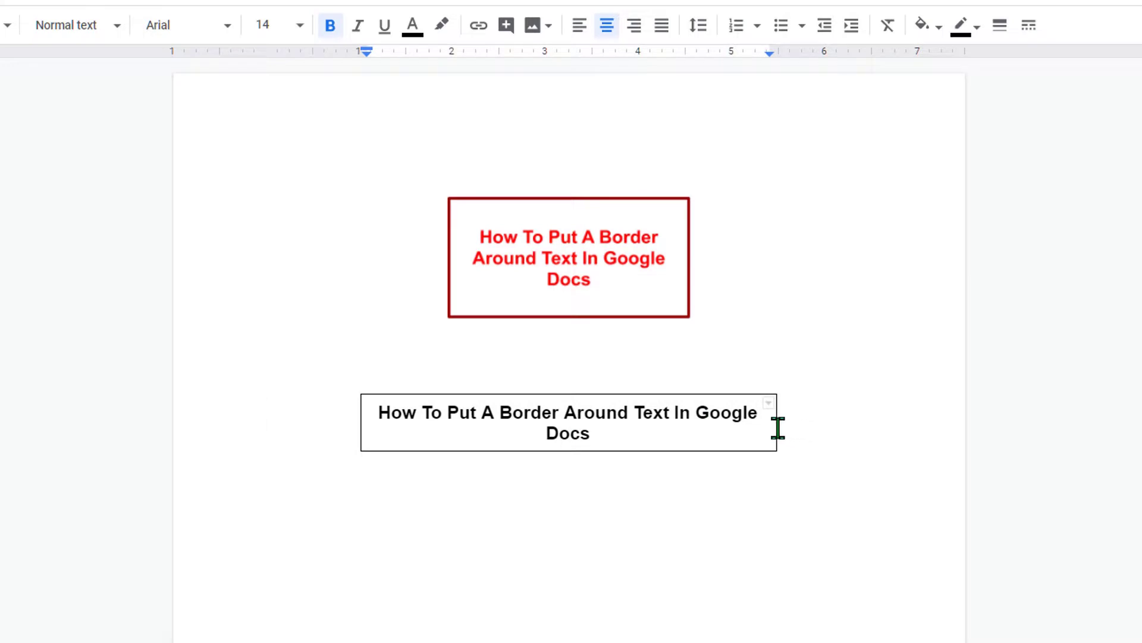
pyautogui.moveTo(375, 411); pyautogui.dragTo(607, 432)
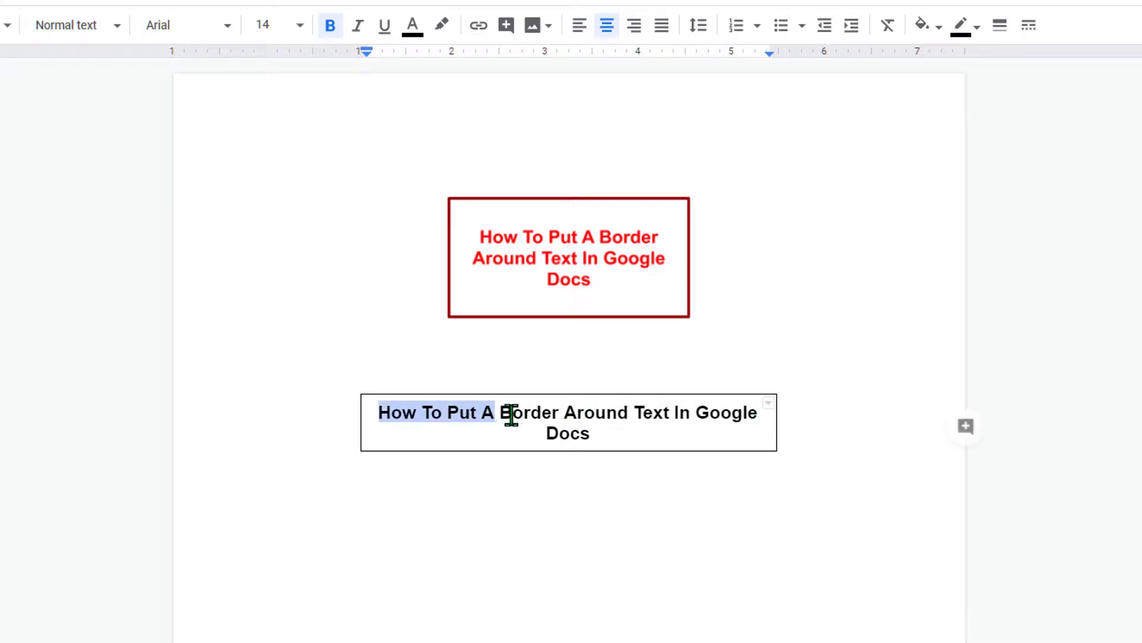
# Set the table border to green at 4.5 pt in Table properties
pyautogui.rightClick(559, 416)
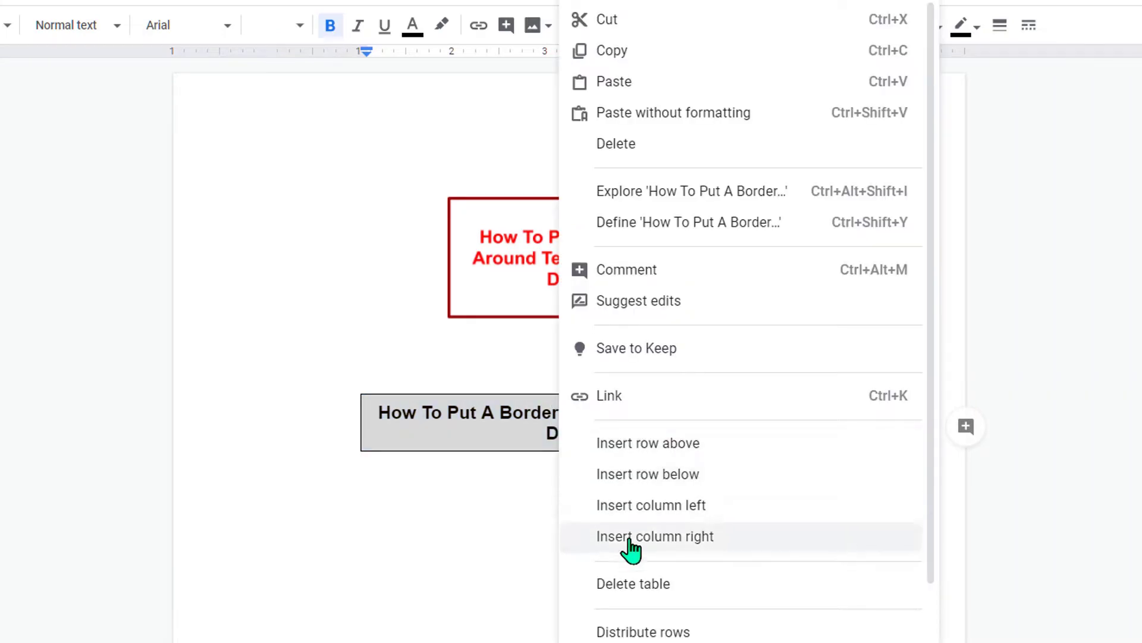
pyautogui.scroll(-2, 734, 548)
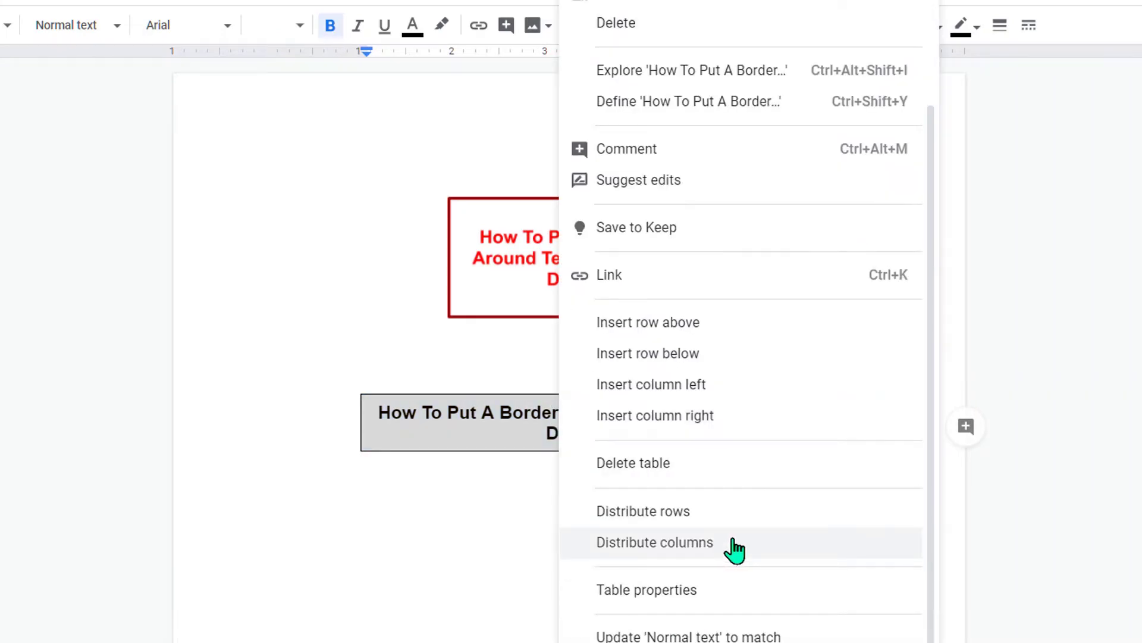
pyautogui.click(689, 589)
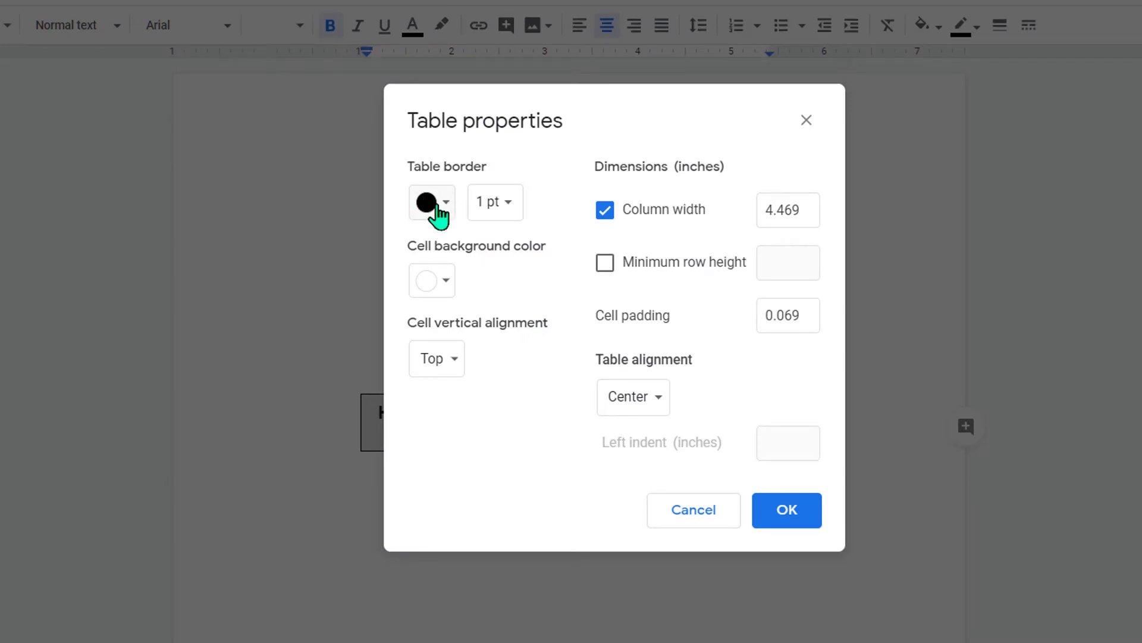
pyautogui.click(442, 217)
pyautogui.click(516, 267)
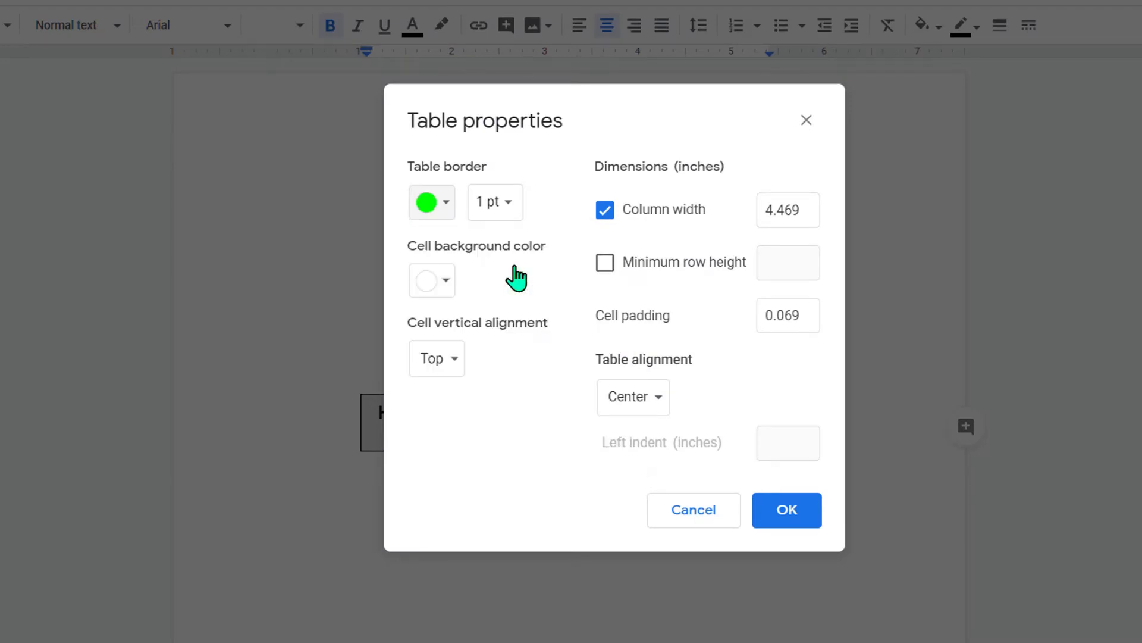
pyautogui.click(508, 214)
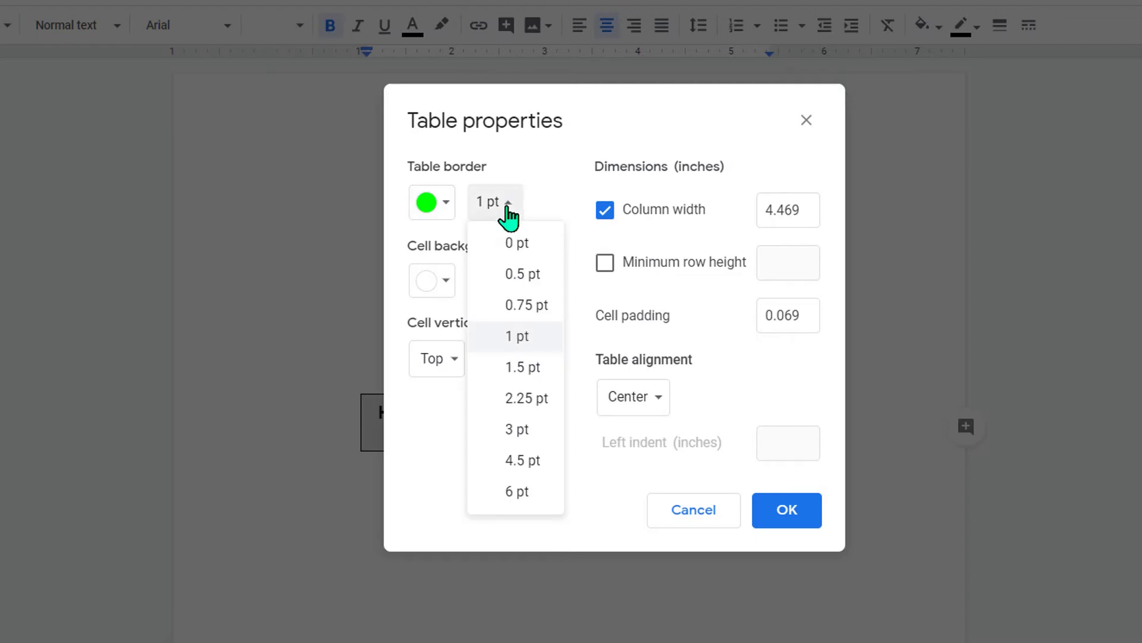
pyautogui.click(541, 477)
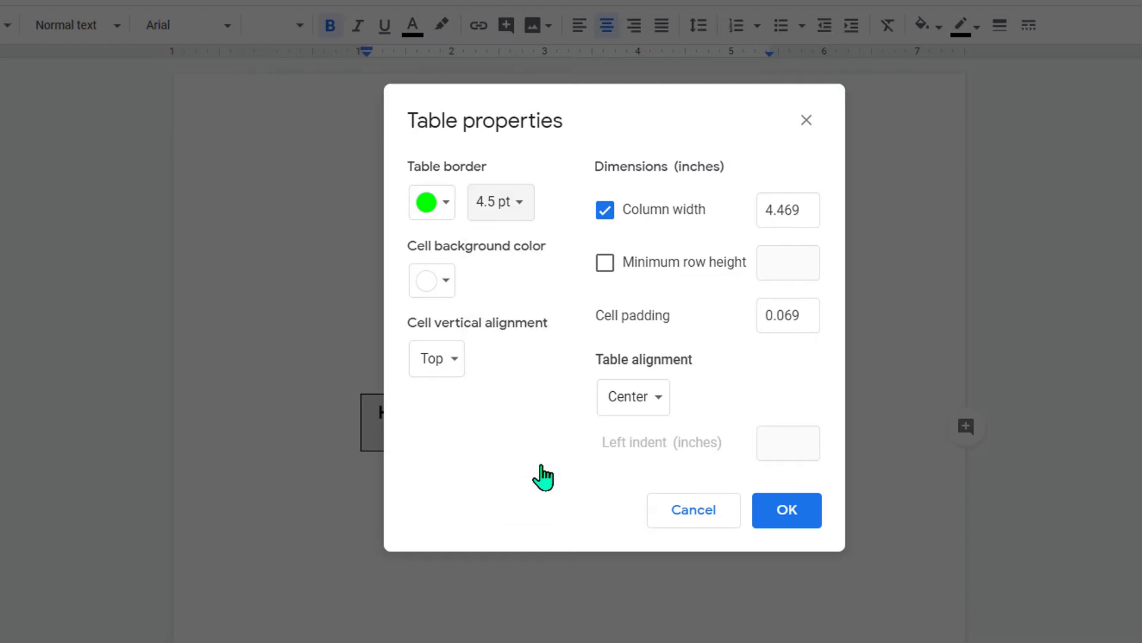
pyautogui.click(803, 519)
pyautogui.click(614, 528)
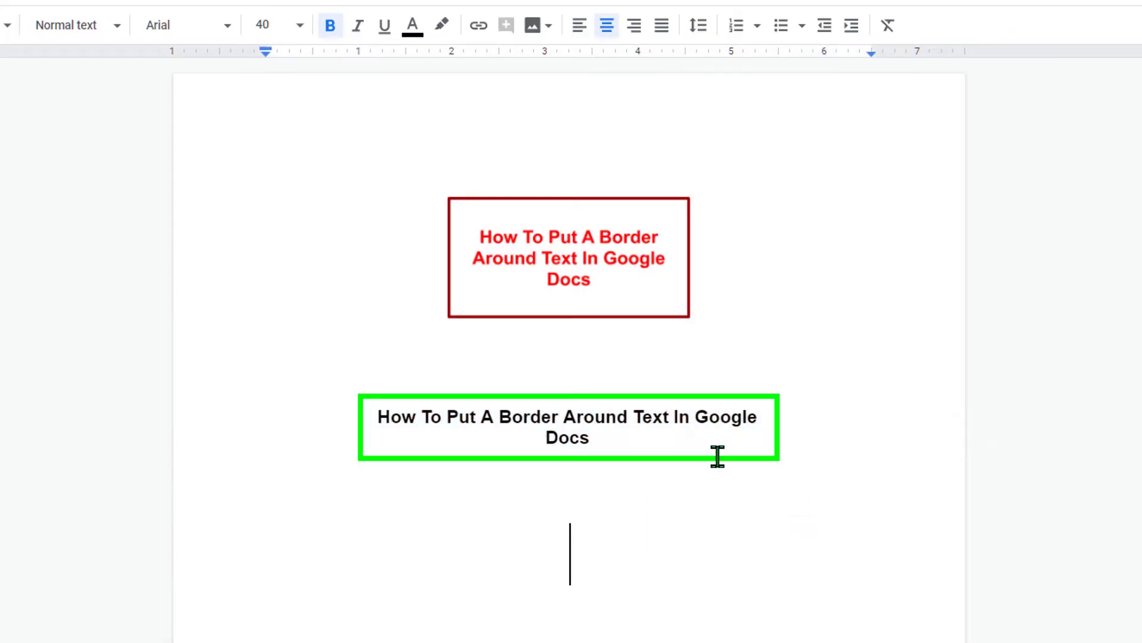